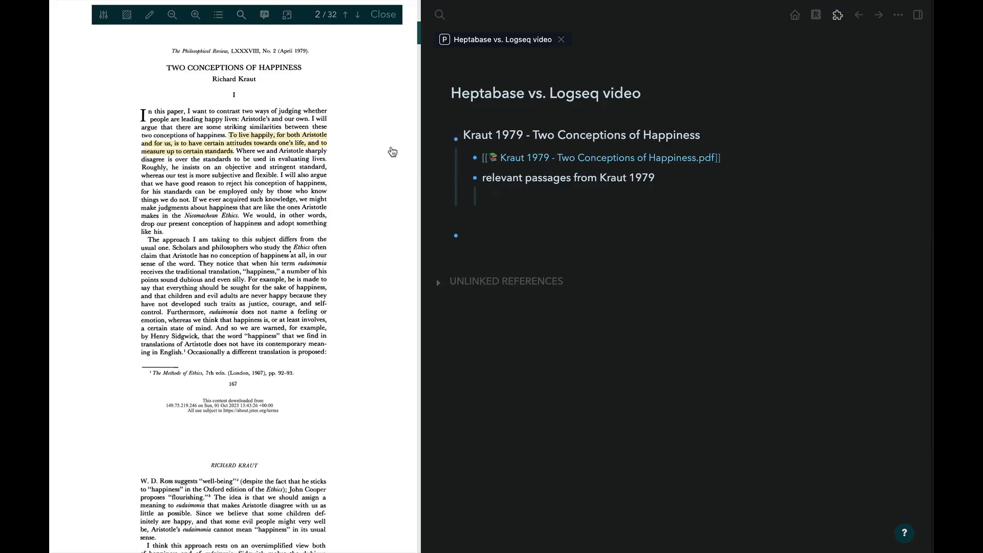
Drop the yellow Kraut 'living happily' highlight under 'relevant passages from Kraut 1979', then jump back to its page-2 source.
{"action": "left_click_drag", "start_coordinate": [392, 151], "coordinate": [579, 205]}
{"action": "scroll", "coordinate": [297, 224], "scroll_direction": "down", "scroll_amount": 15}
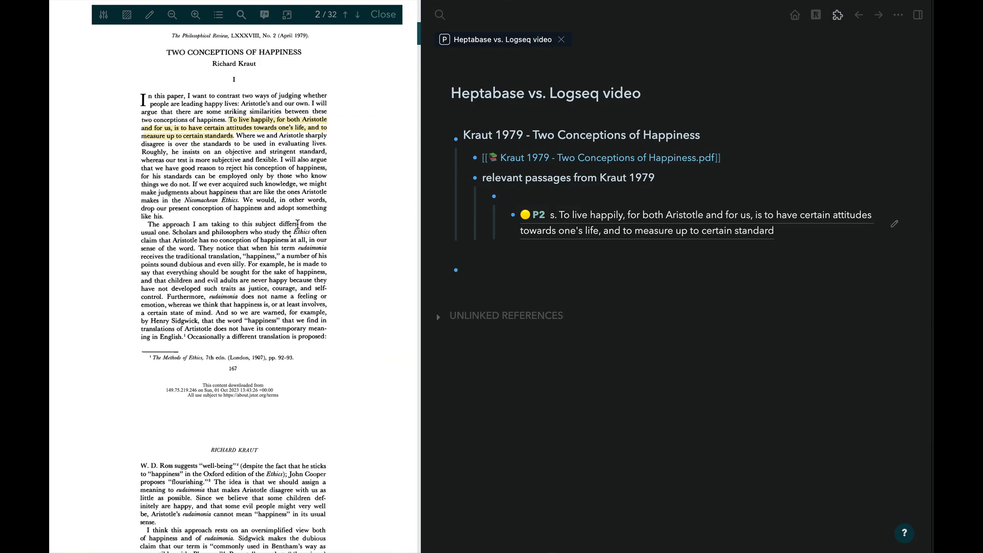
{"action": "scroll", "coordinate": [298, 224], "scroll_direction": "down", "scroll_amount": 15}
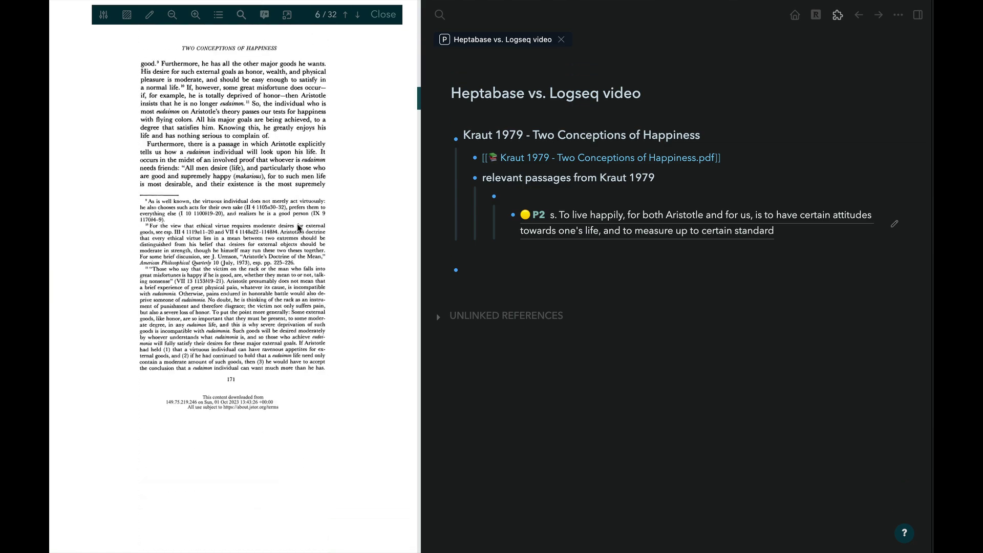
{"action": "left_click", "coordinate": [597, 219]}
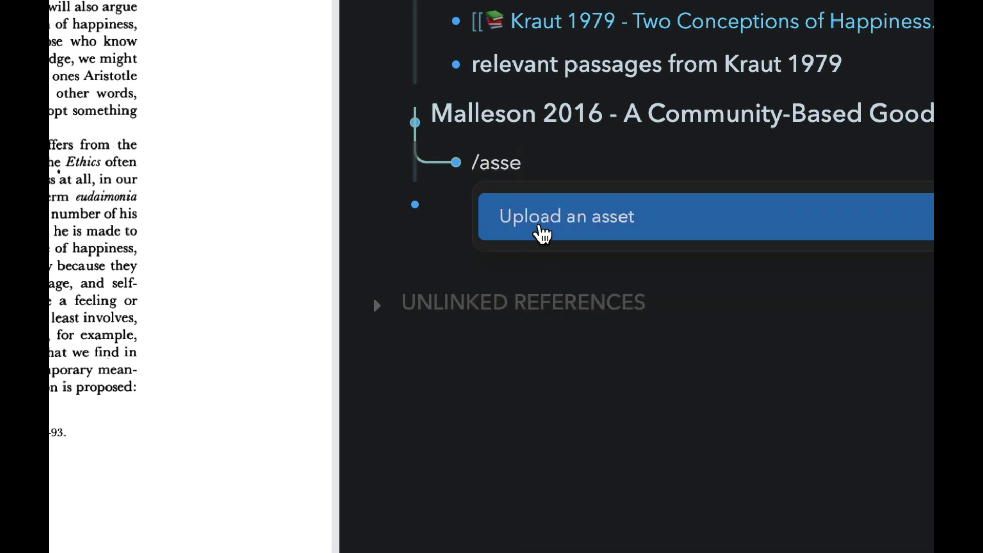
Upload the Malleson 2016 PDF as an asset under its heading and open it beside the notes.
{"action": "left_click", "coordinate": [539, 232]}
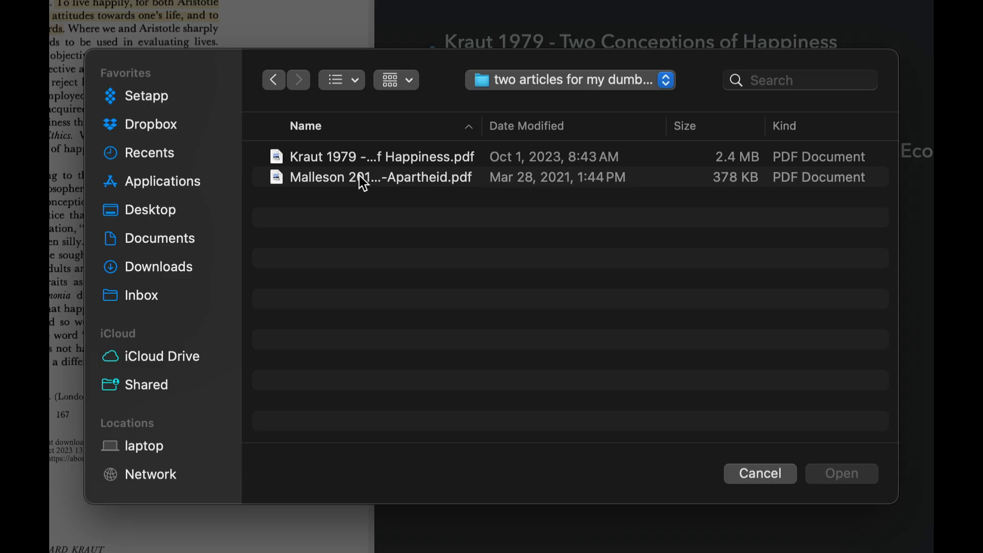
{"action": "double_click", "coordinate": [362, 179]}
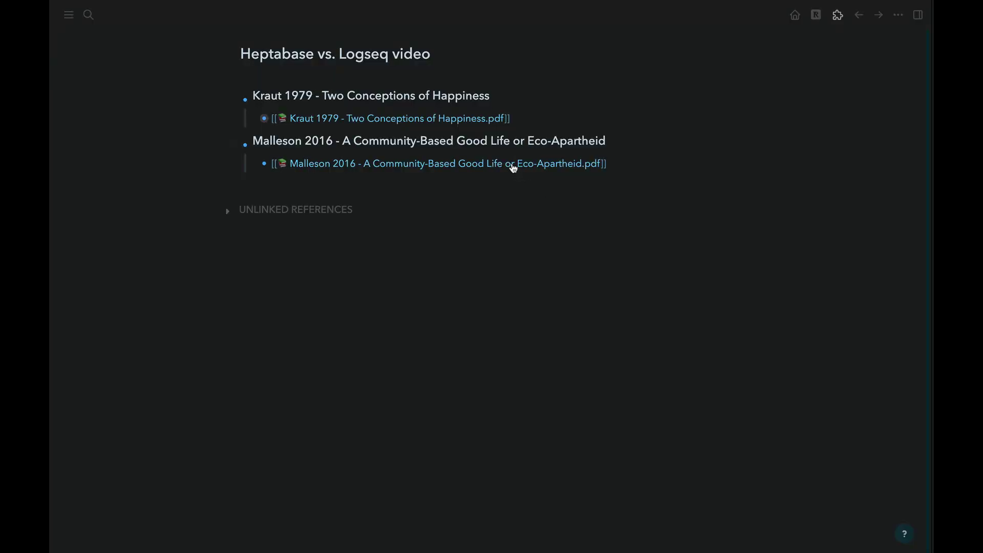
{"action": "left_click", "coordinate": [514, 167]}
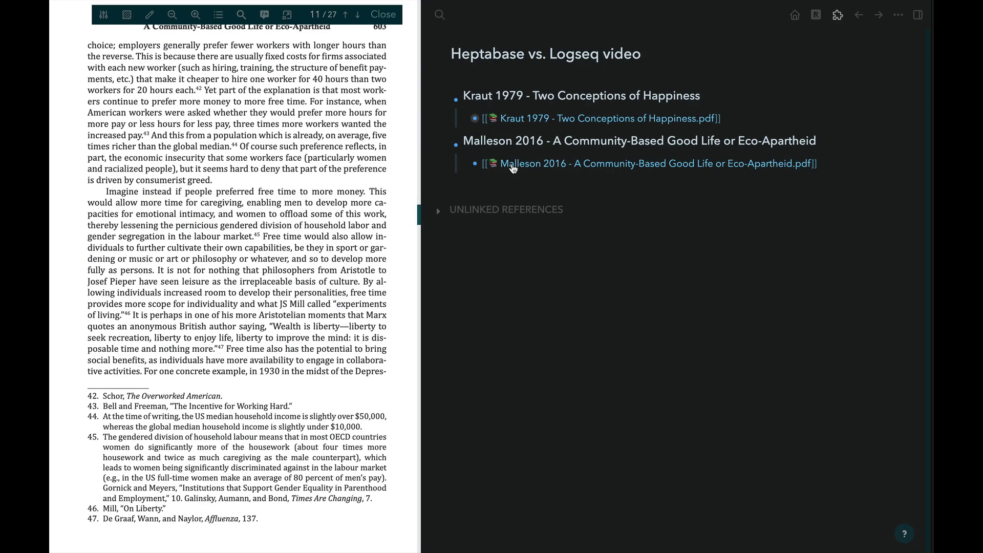
Highlight the page-11 passage on free time's social benefits in yellow and drop it under Highlights.
{"action": "left_click_drag", "start_coordinate": [227, 349], "coordinate": [142, 371]}
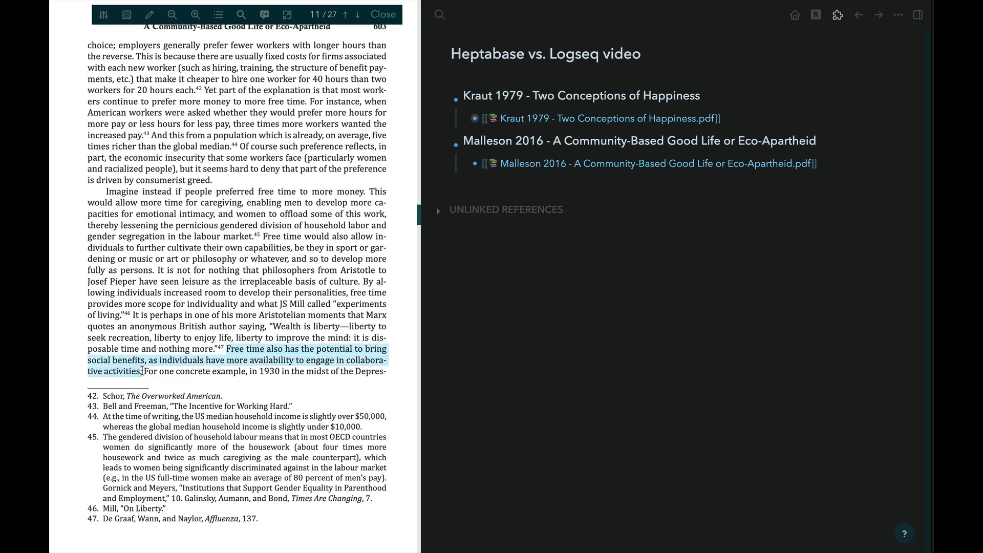
{"action": "left_click", "coordinate": [158, 385]}
{"action": "left_click_drag", "start_coordinate": [245, 356], "coordinate": [522, 197]}
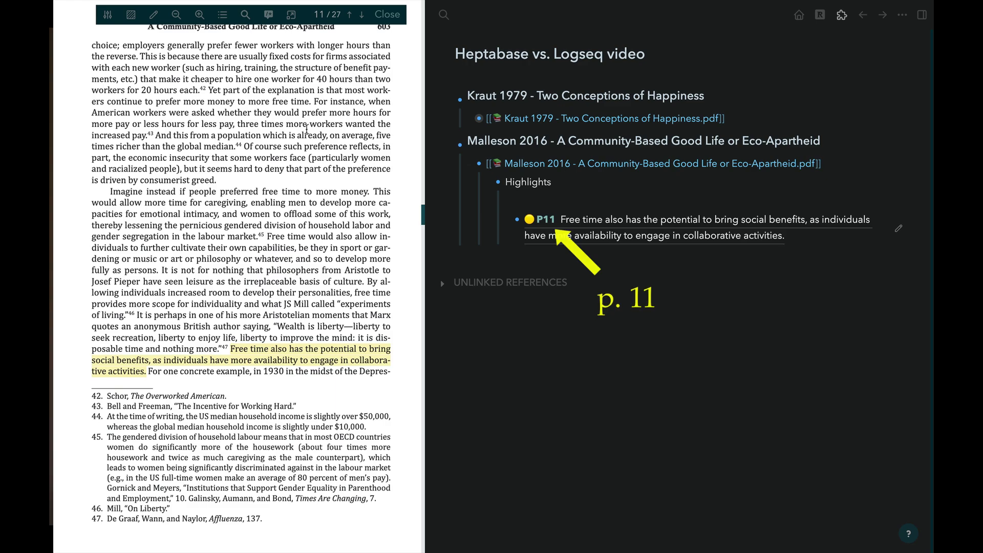
Jump the PDF back to the page-11 highlighted passage using its P11 tag.
{"action": "scroll", "coordinate": [306, 129], "scroll_direction": "down", "scroll_amount": 1}
{"action": "scroll", "coordinate": [306, 129], "scroll_direction": "up", "scroll_amount": 10}
{"action": "scroll", "coordinate": [303, 129], "scroll_direction": "up", "scroll_amount": 15}
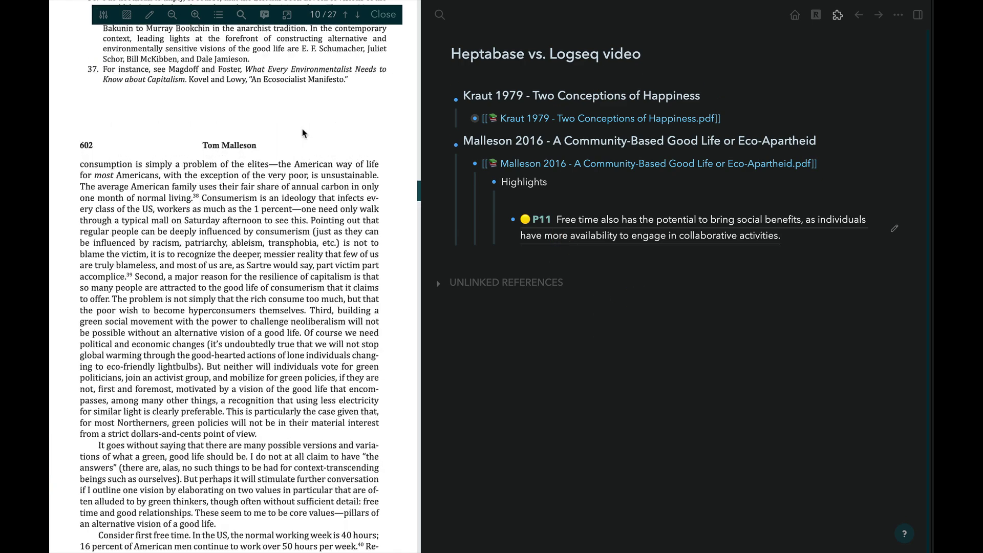
{"action": "scroll", "coordinate": [303, 129], "scroll_direction": "up", "scroll_amount": 7}
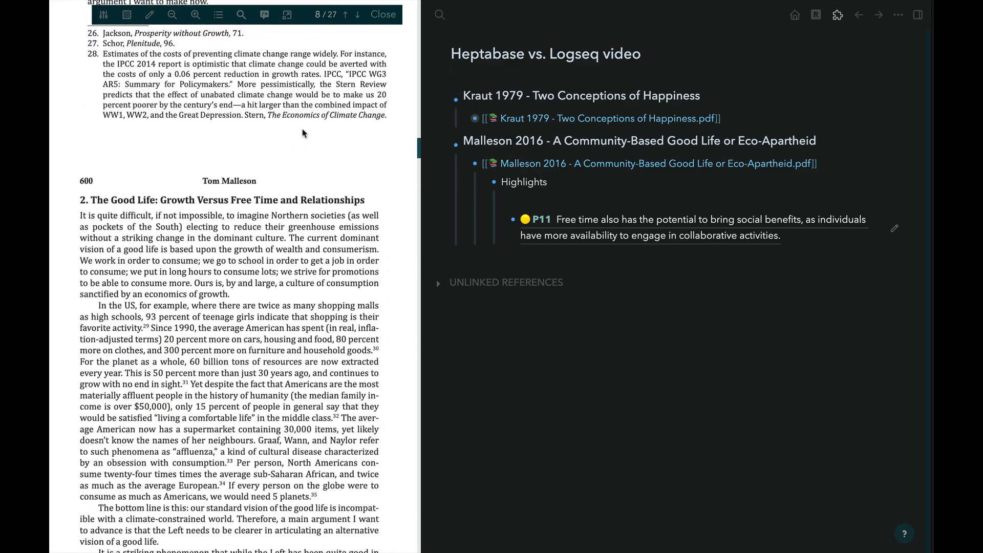
{"action": "left_click", "coordinate": [537, 220]}
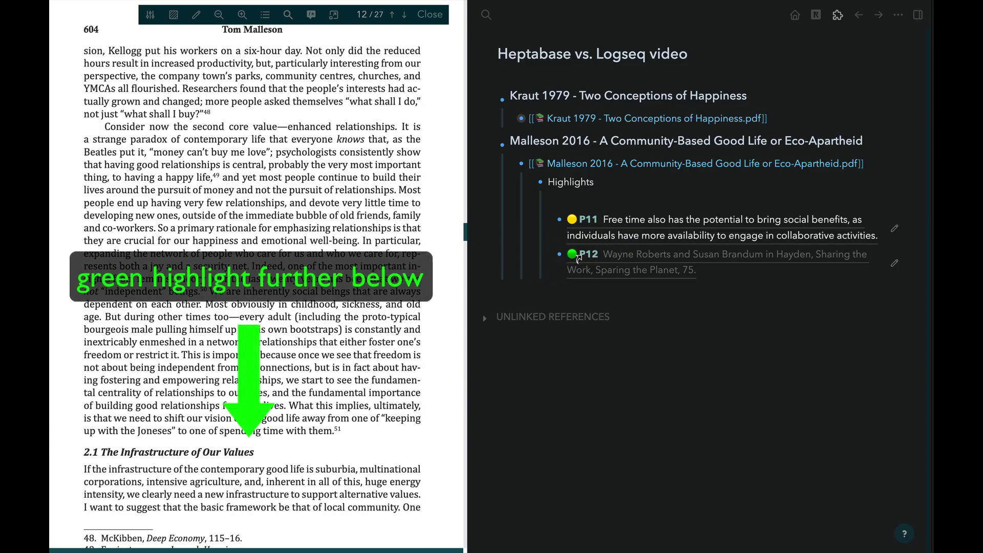
{"action": "scroll", "coordinate": [330, 289], "scroll_direction": "down", "scroll_amount": 3}
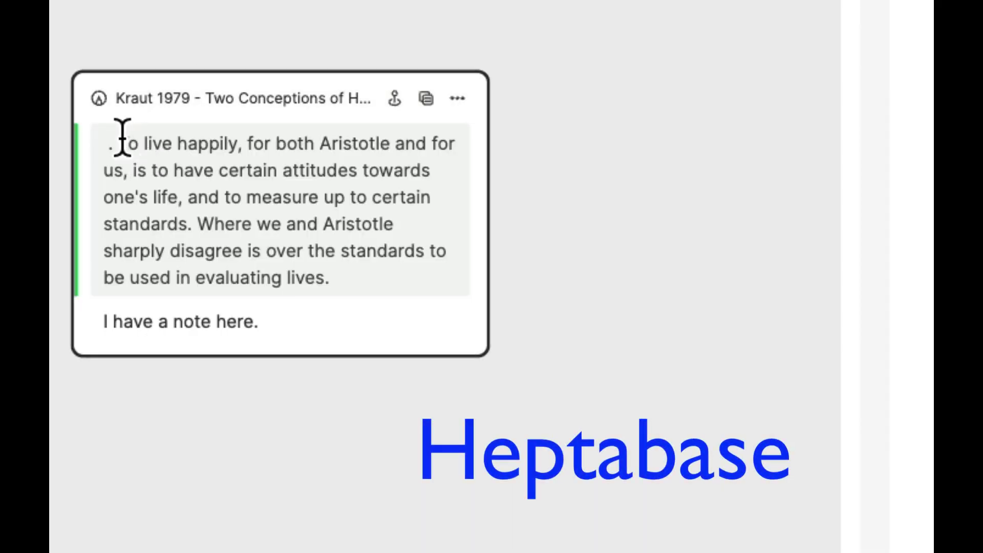
Delete the stray dot in front of 'To live happily' in the Heptabase quote card.
{"action": "key", "text": "BackSpace"}
{"action": "key", "text": "BackSpace"}
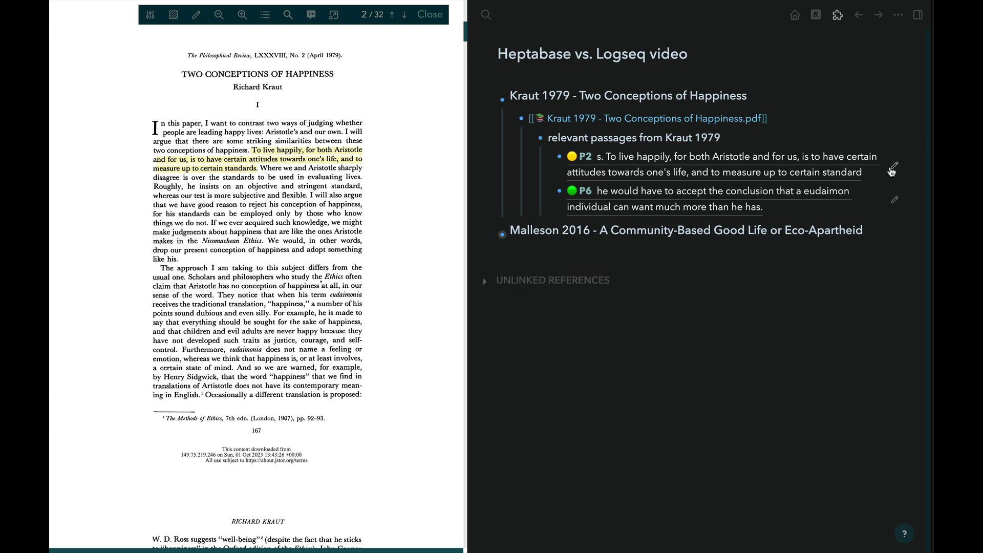
Put the P2 Kraut highlight block into edit mode, exposing its raw ((block-id)) reference.
{"action": "left_click", "coordinate": [894, 167]}
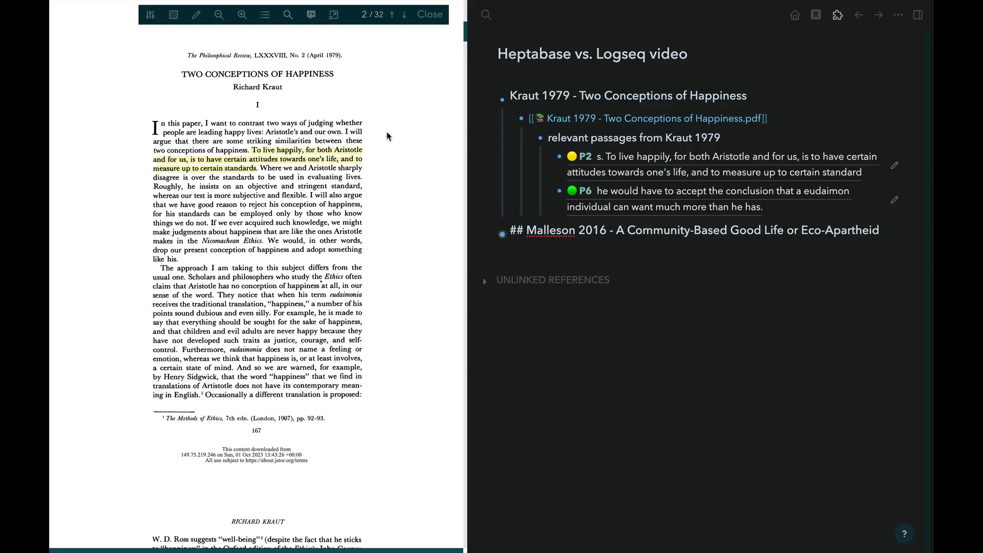
Paste the yellow highlight's Kraut passage text into a new block and remove its leading 's.'.
{"action": "left_click", "coordinate": [351, 155]}
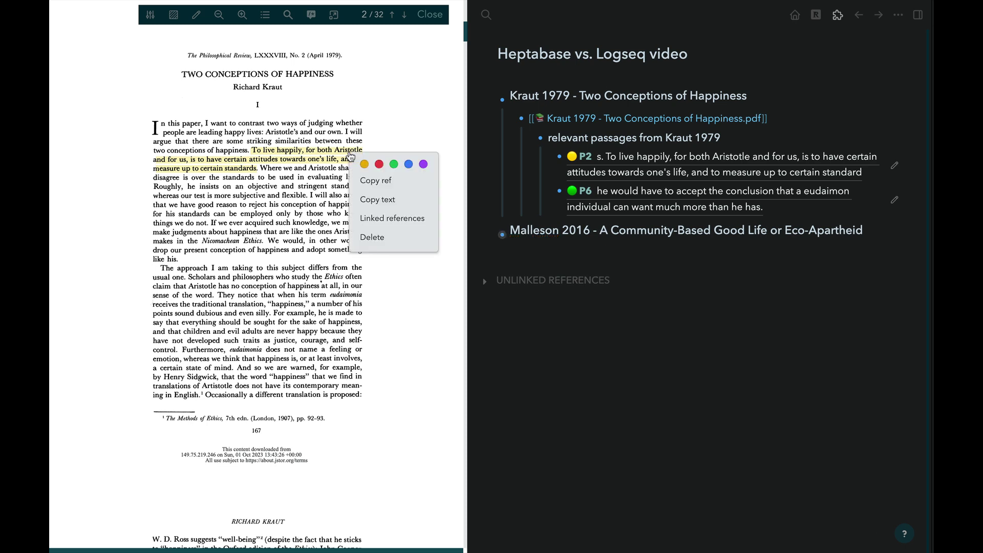
{"action": "left_click", "coordinate": [382, 201]}
{"action": "left_click", "coordinate": [795, 207]}
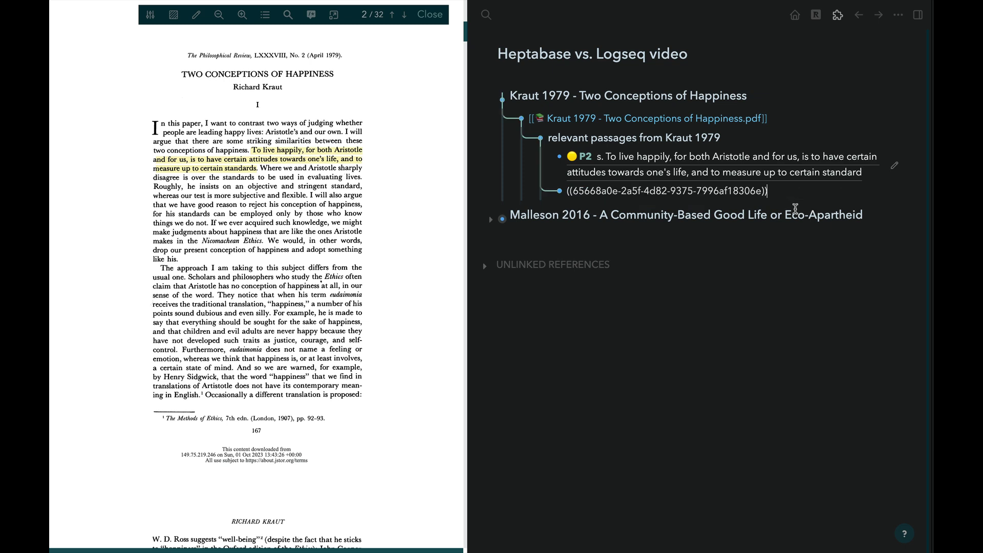
{"action": "key", "text": "Return"}
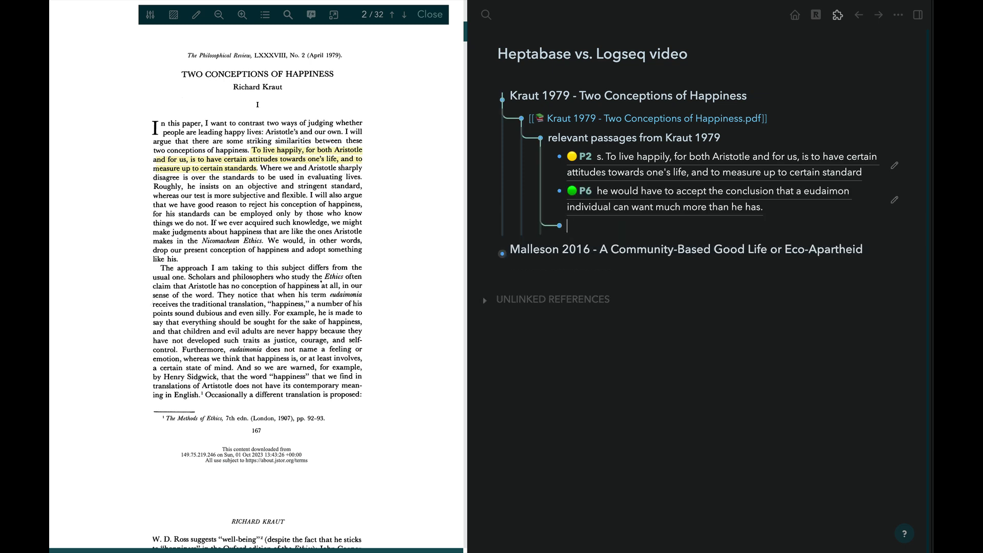
{"action": "key", "text": "ctrl+v"}
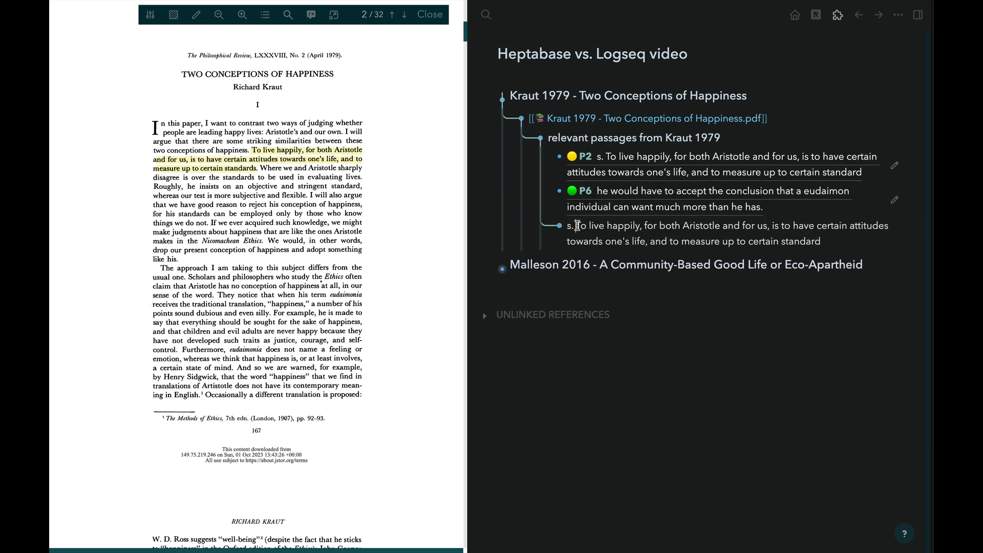
{"action": "left_click", "coordinate": [577, 225]}
{"action": "key", "text": "BackSpace"}
{"action": "key", "text": "BackSpace"}
{"action": "key", "text": "BackSpace"}
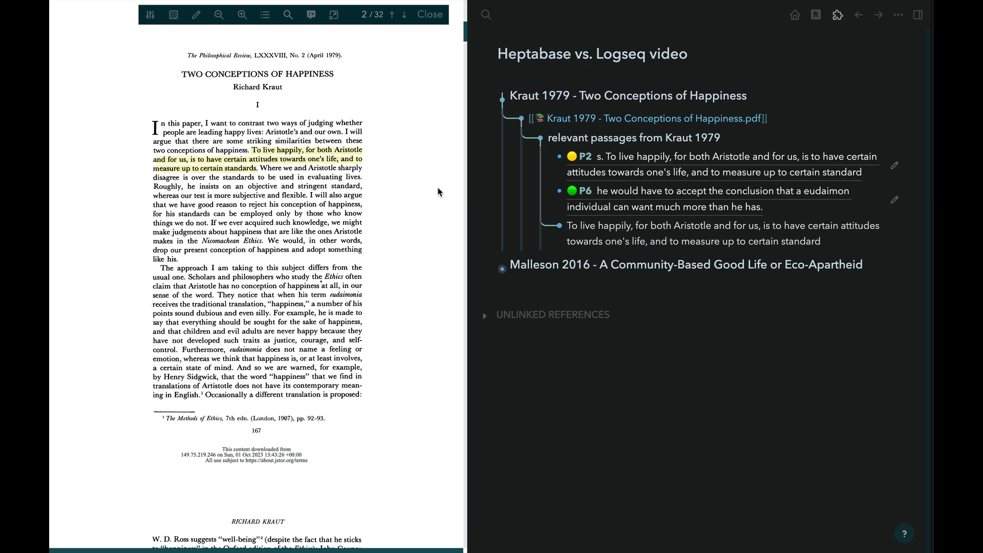
{"action": "key", "text": "Escape"}
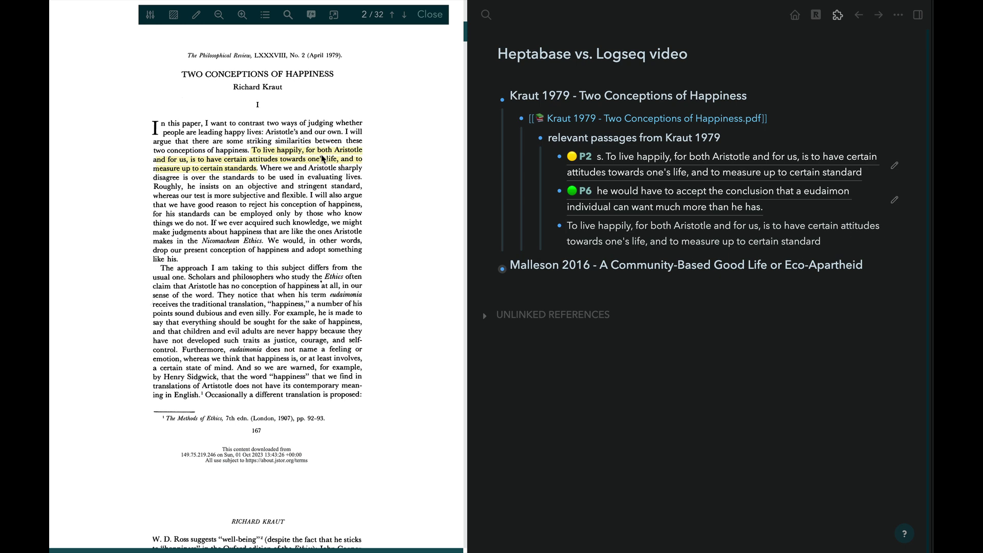
End that passage with a period followed by a block reference to the yellow highlight.
{"action": "left_click", "coordinate": [322, 160]}
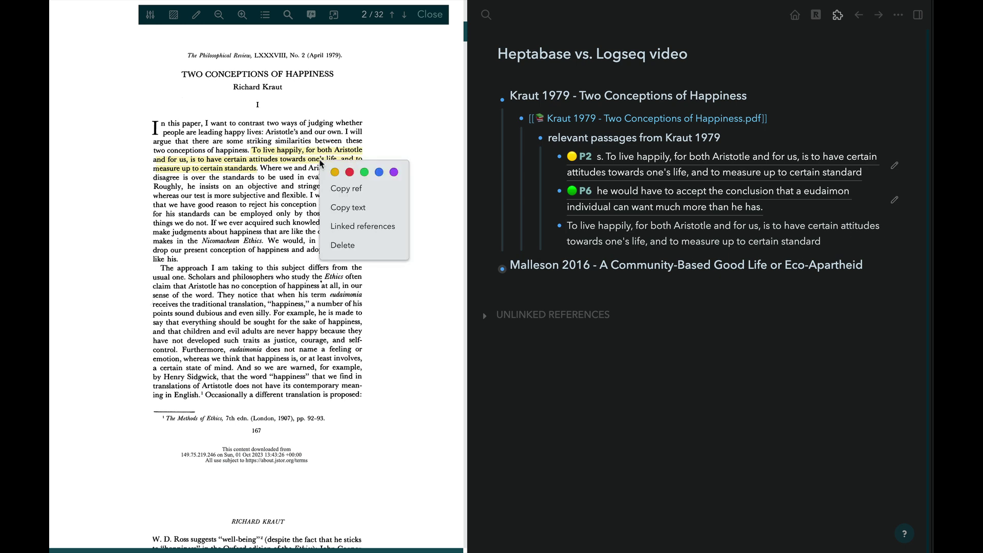
{"action": "left_click", "coordinate": [339, 187]}
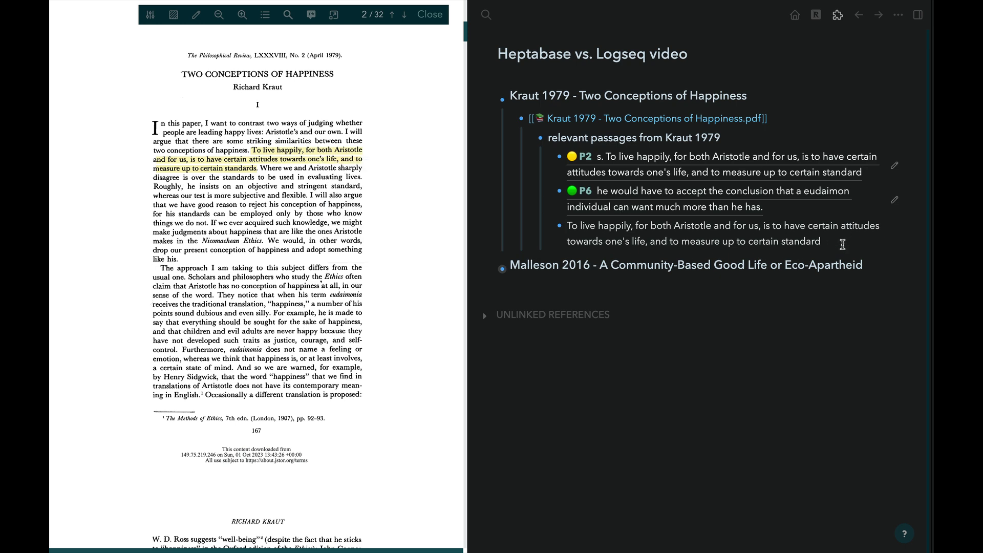
{"action": "left_click", "coordinate": [842, 245]}
{"action": "type", "text": "."}
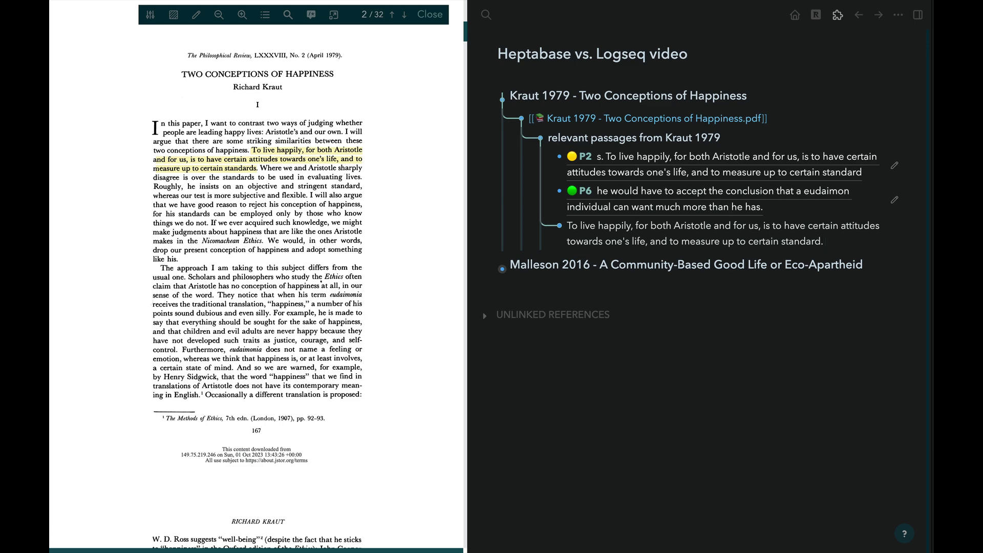
{"action": "key", "text": "ctrl+v"}
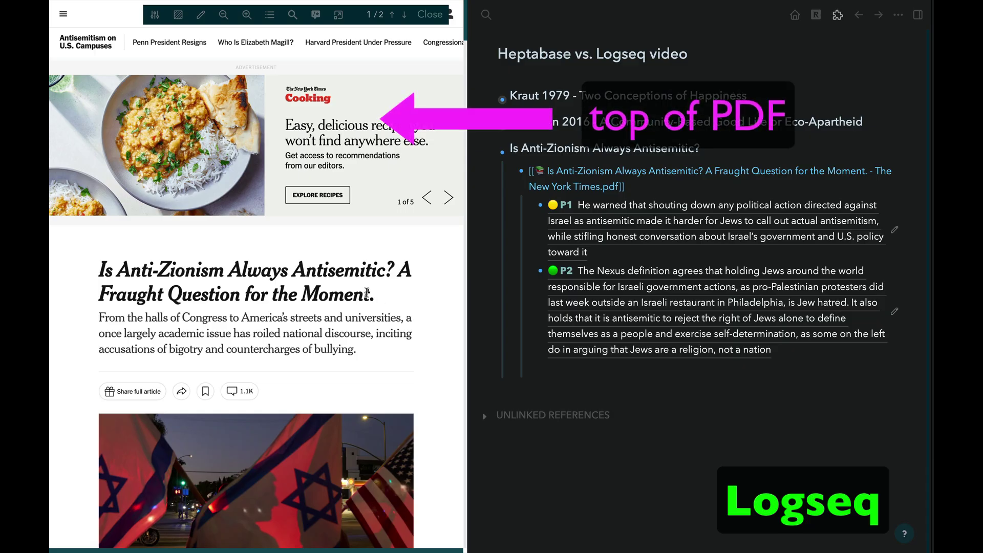
{"action": "scroll", "coordinate": [413, 297], "scroll_direction": "down", "scroll_amount": 20}
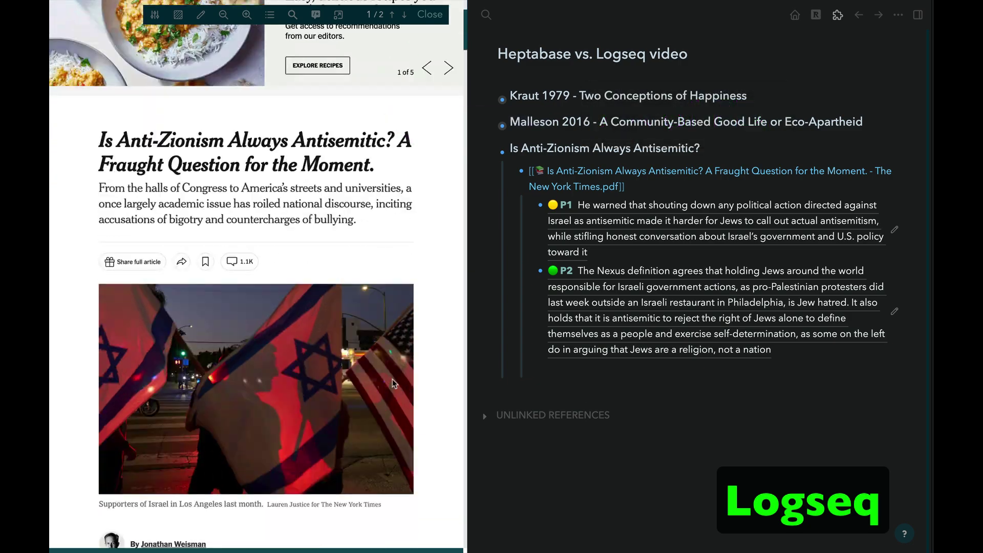
{"action": "scroll", "coordinate": [390, 404], "scroll_direction": "down", "scroll_amount": 10}
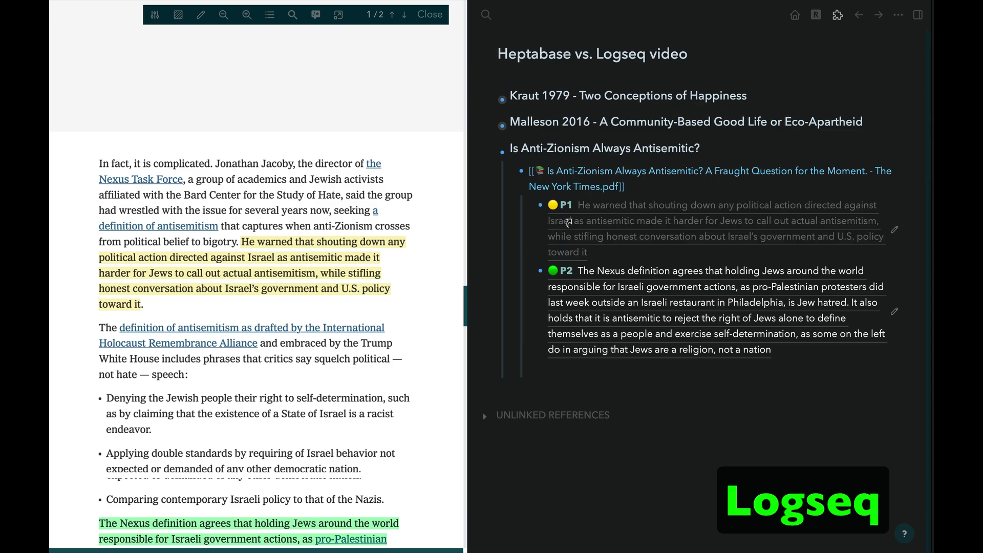
{"action": "left_click", "coordinate": [594, 209]}
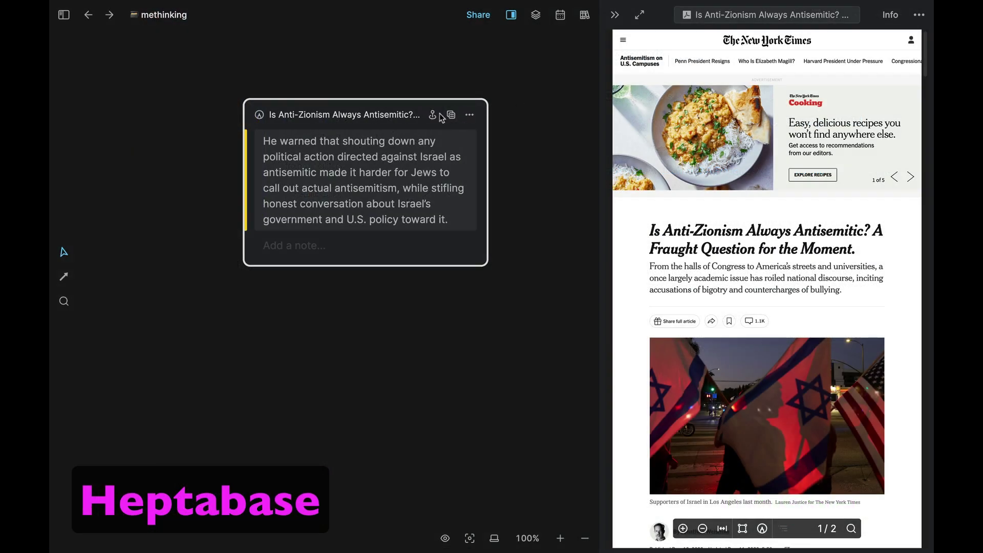
Use the quote card's Locate highlight icon to show the quoted passage in the PDF.
{"action": "left_click", "coordinate": [433, 117]}
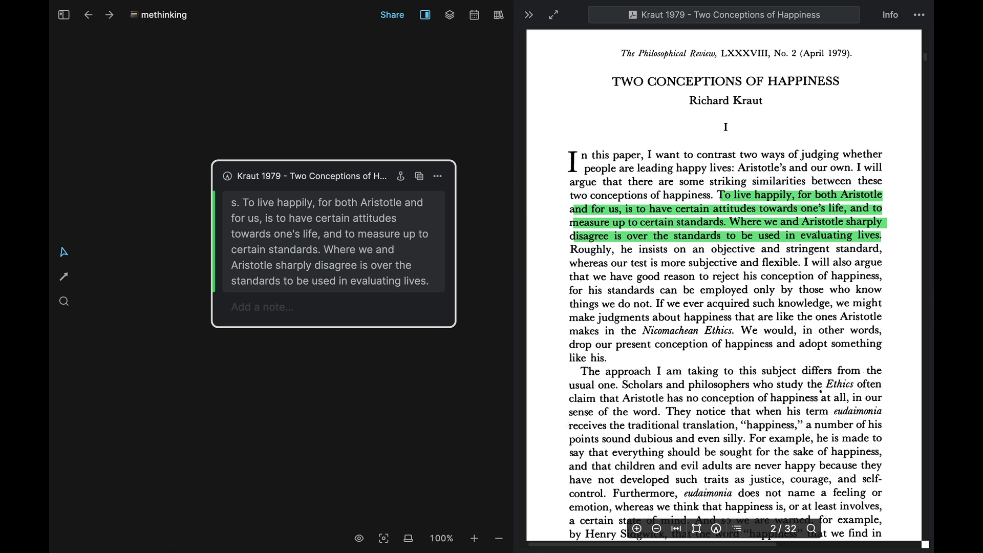
Remove the leading 's.' from the Kraut quote card and add '(Kraut p. 167)' after 'lives.'.
{"action": "key", "text": "BackSpace"}
{"action": "key", "text": "BackSpace"}
{"action": "key", "text": "BackSpace"}
{"action": "left_click", "coordinate": [363, 280]}
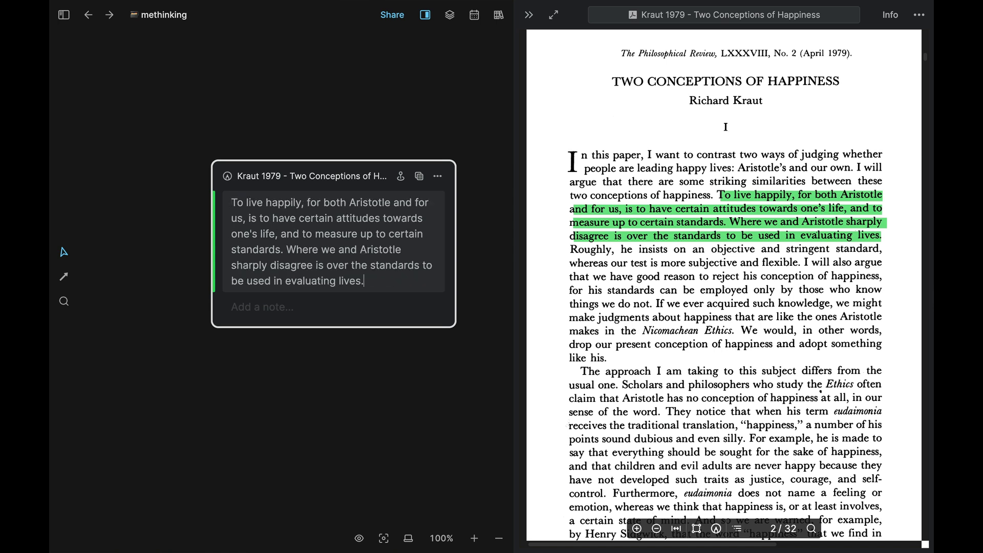
{"action": "type", "text": "(Kraut p. 167)"}
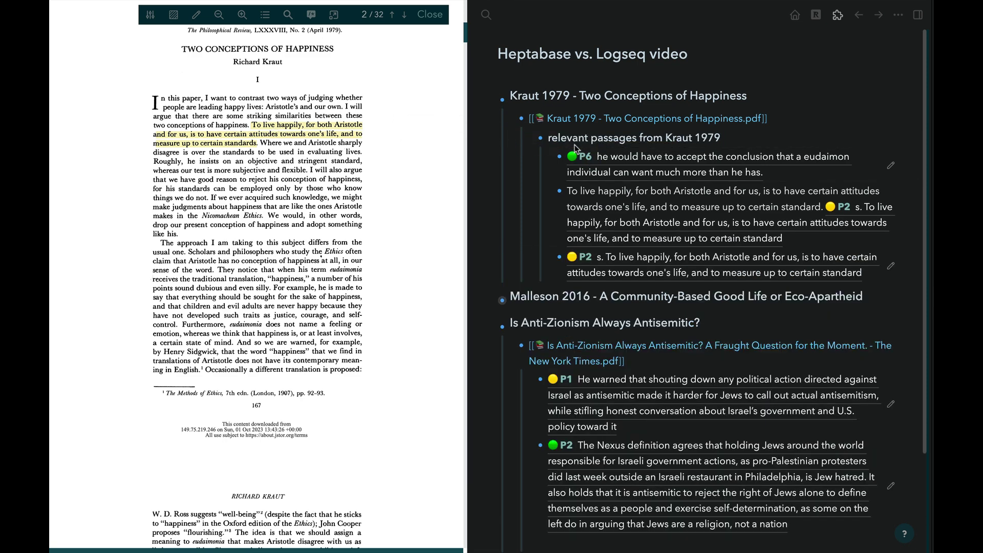
Replace the dropped P2 block's reference with the plain passage, minus 's.', ending '(Kraut p. 167)'.
{"action": "left_click", "coordinate": [779, 259]}
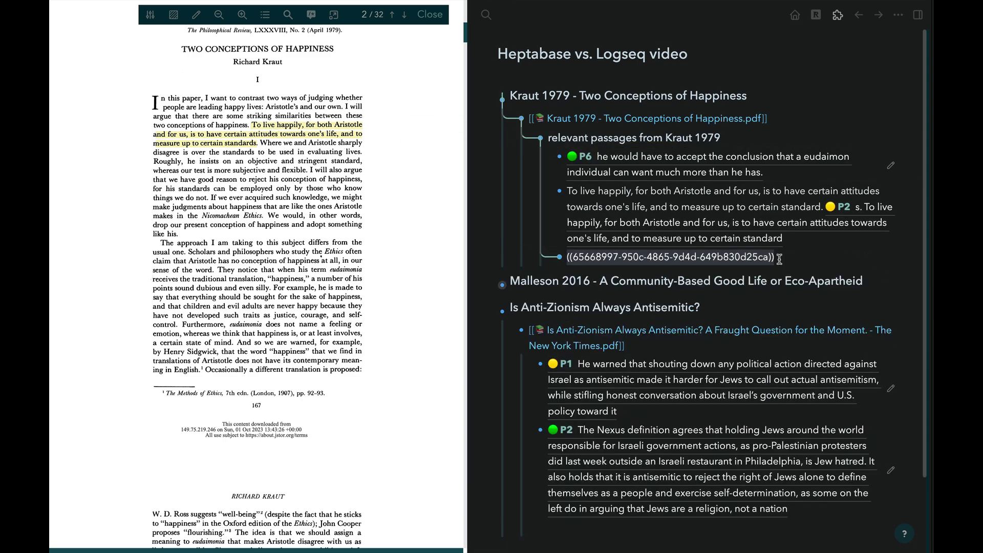
{"action": "key", "text": "ctrl+a"}
{"action": "key", "text": "BackSpace"}
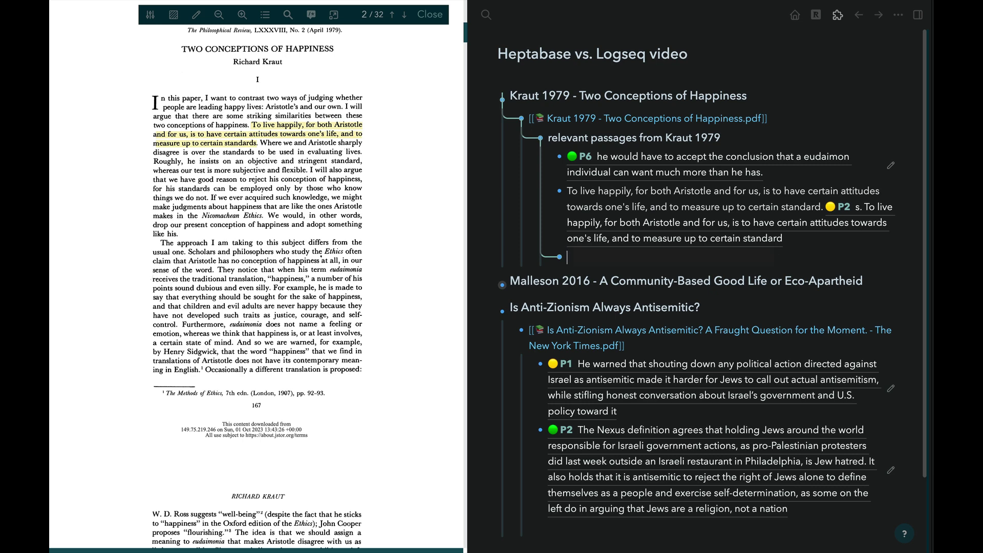
{"action": "left_click", "coordinate": [314, 128]}
{"action": "left_click", "coordinate": [323, 163]}
{"action": "key", "text": "ctrl+v"}
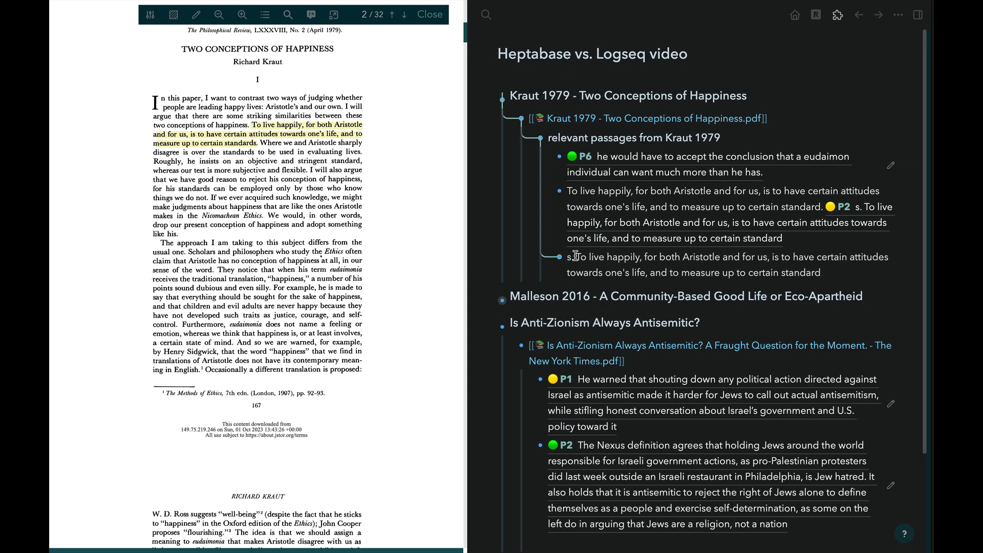
{"action": "left_click", "coordinate": [575, 257]}
{"action": "key", "text": "BackSpace"}
{"action": "key", "text": "BackSpace"}
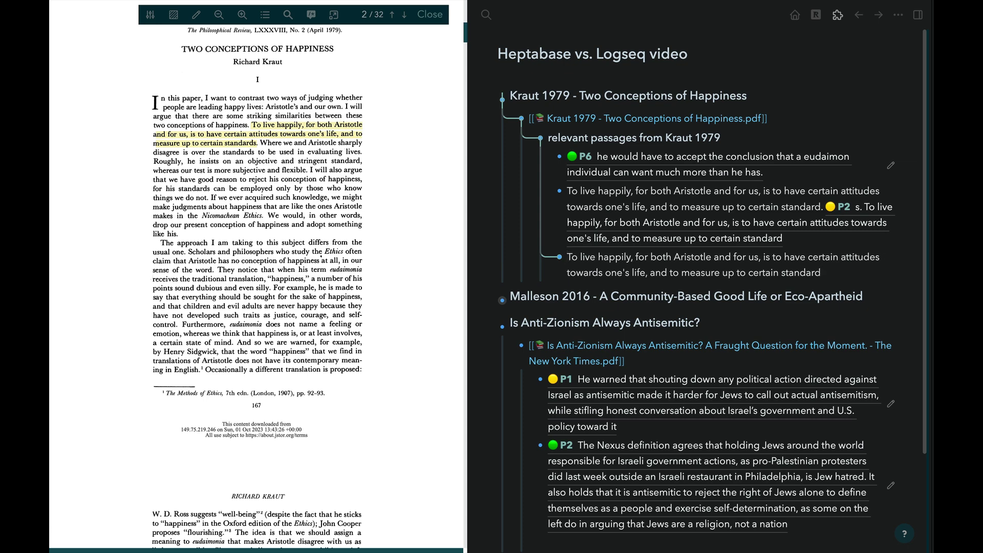
{"action": "type", "text": ". (Kraut p."}
{"action": "type", "text": "167"}
Append a block reference to the yellow highlight after the (Kraut p. 167) citation.
{"action": "left_click", "coordinate": [309, 137]}
{"action": "left_click", "coordinate": [329, 154]}
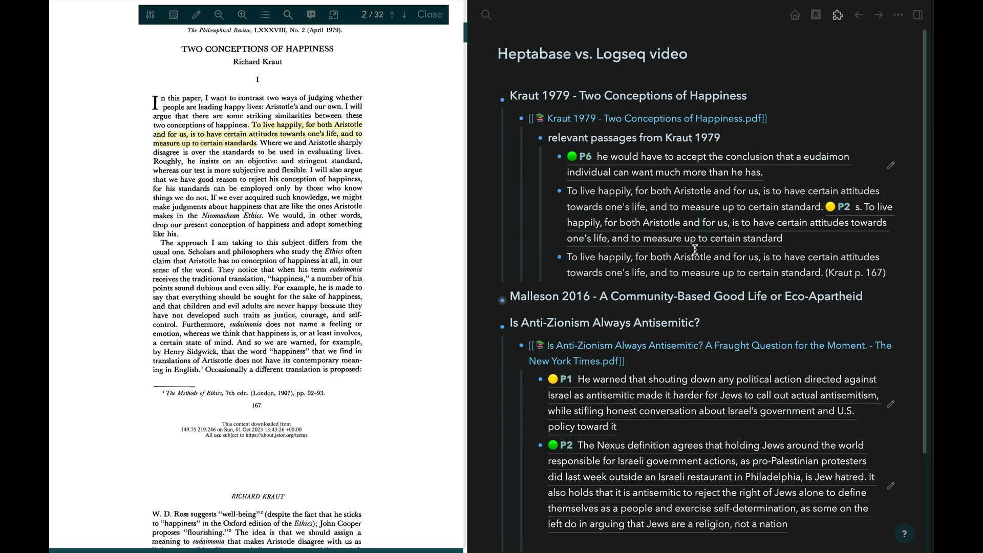
{"action": "left_click", "coordinate": [887, 274]}
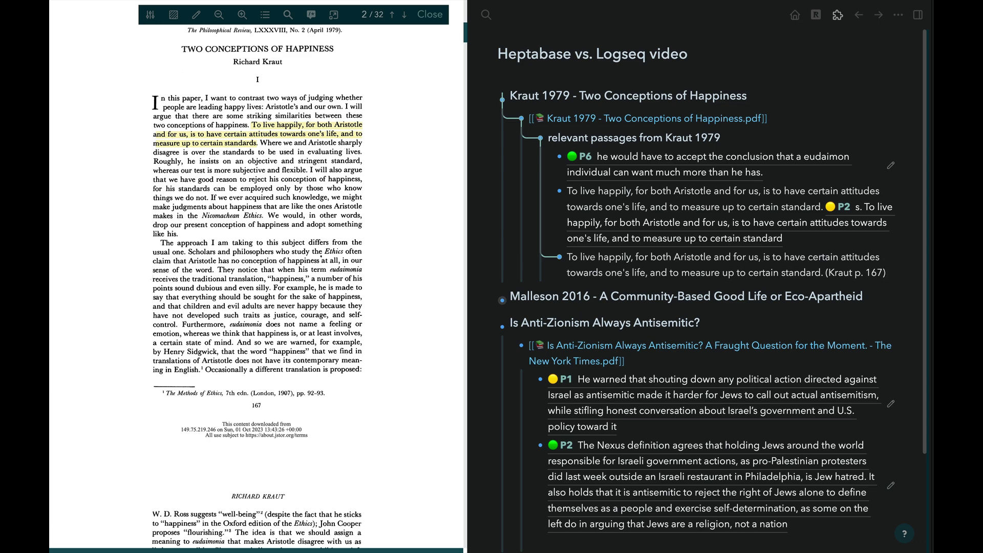
{"action": "left_click", "coordinate": [309, 136]}
{"action": "left_click", "coordinate": [328, 156]}
{"action": "left_click", "coordinate": [887, 272]}
{"action": "key", "text": "ctrl+v"}
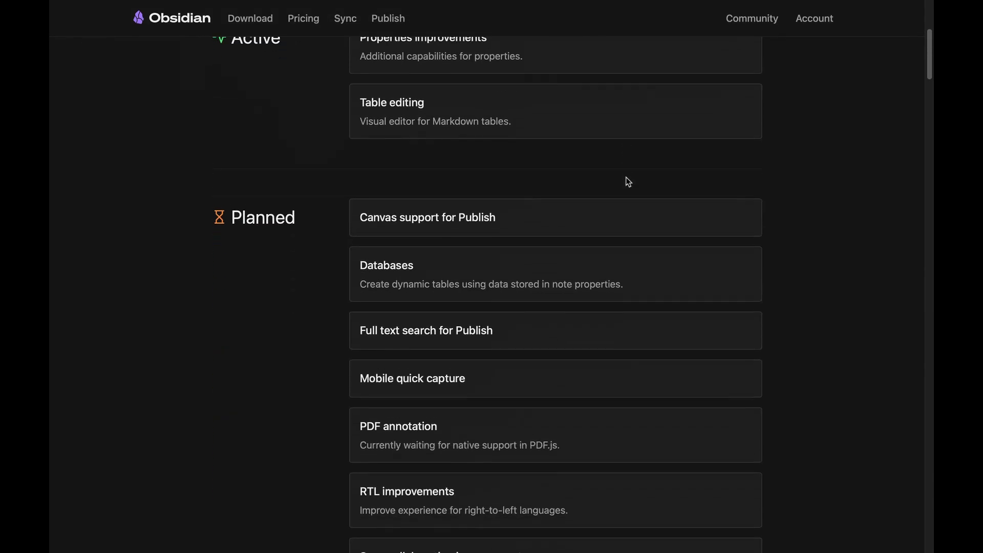
{"action": "scroll", "coordinate": [627, 181], "scroll_direction": "down", "scroll_amount": 1}
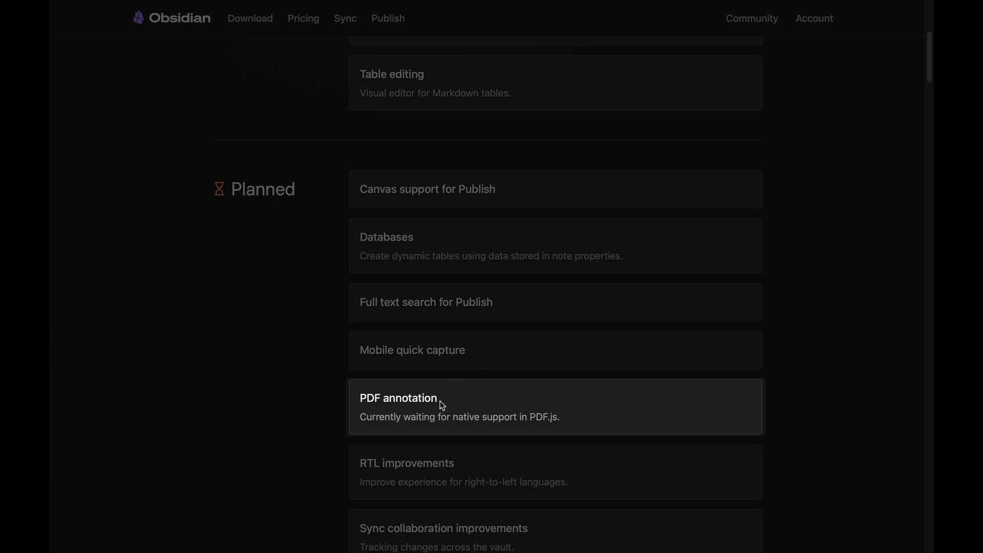